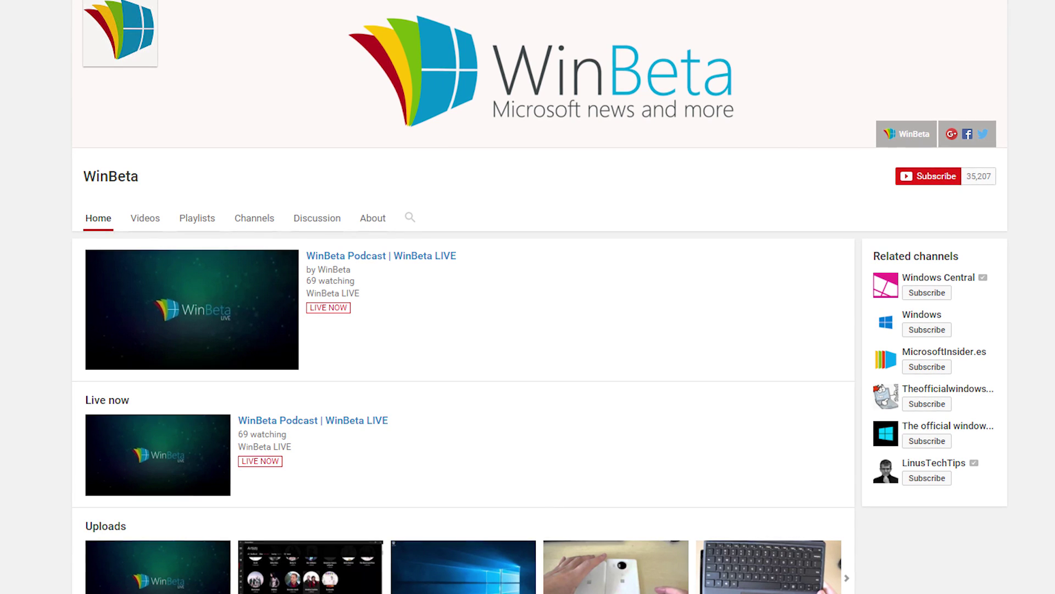
scroll(528, 330, "down", 5)
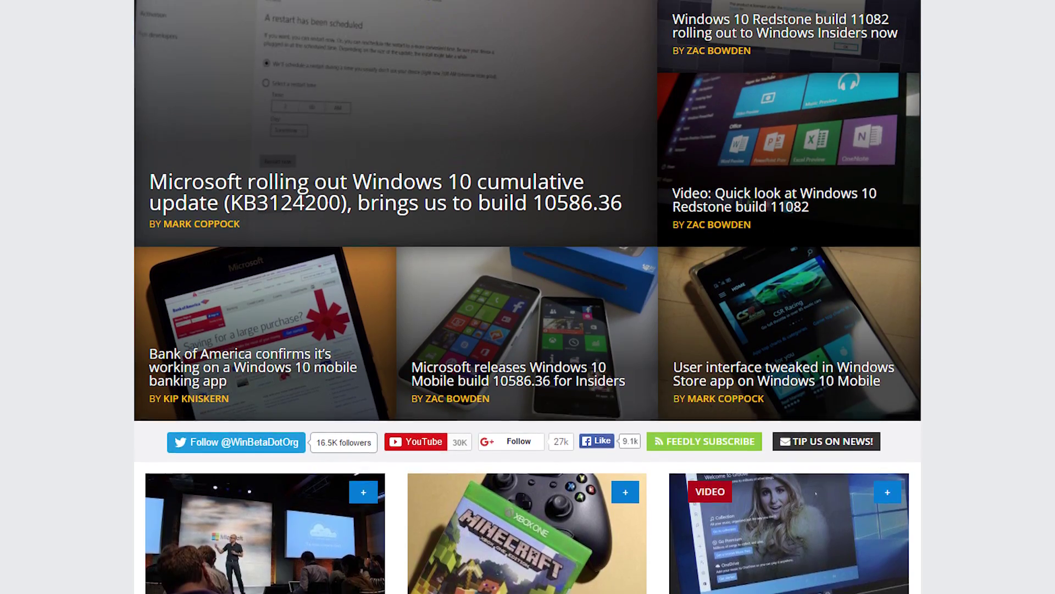
scroll(528, 330, "up", 1)
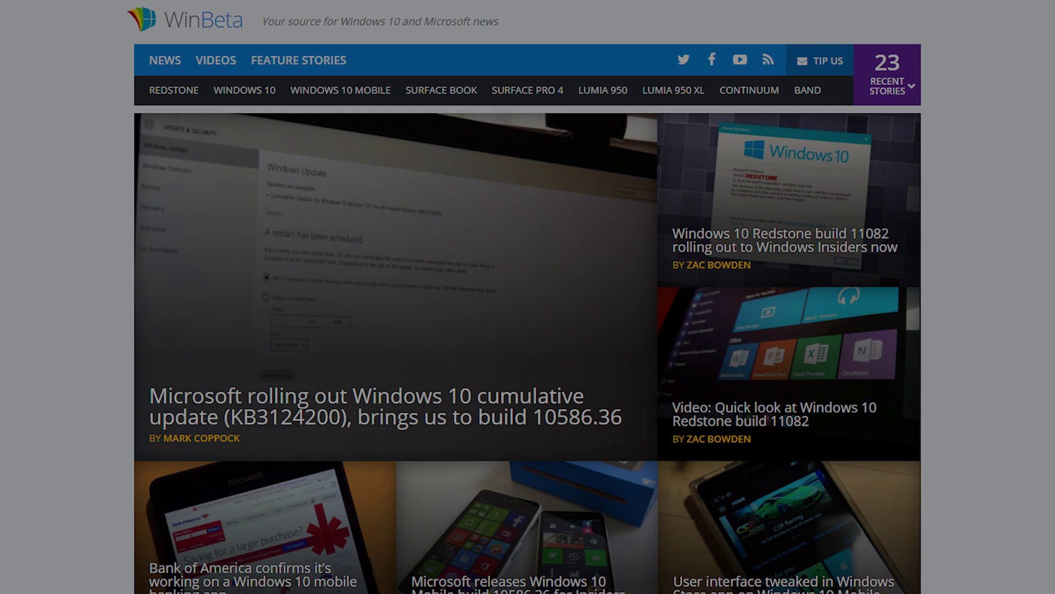